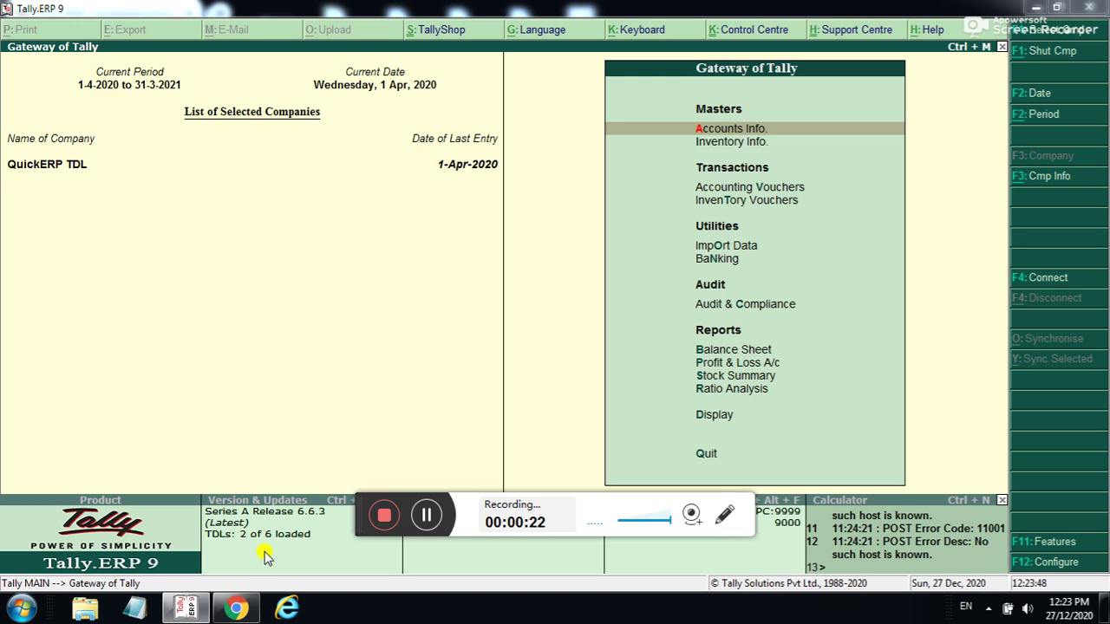
Open the QuickERP TDL company's alteration form to review its security control settings, and leave it without saving
{"action": "left_click", "coordinate": [1052, 185]}
{"action": "key", "text": "Down"}
{"action": "key", "text": "Down"}
{"action": "key", "text": "Down"}
{"action": "key", "text": "Down"}
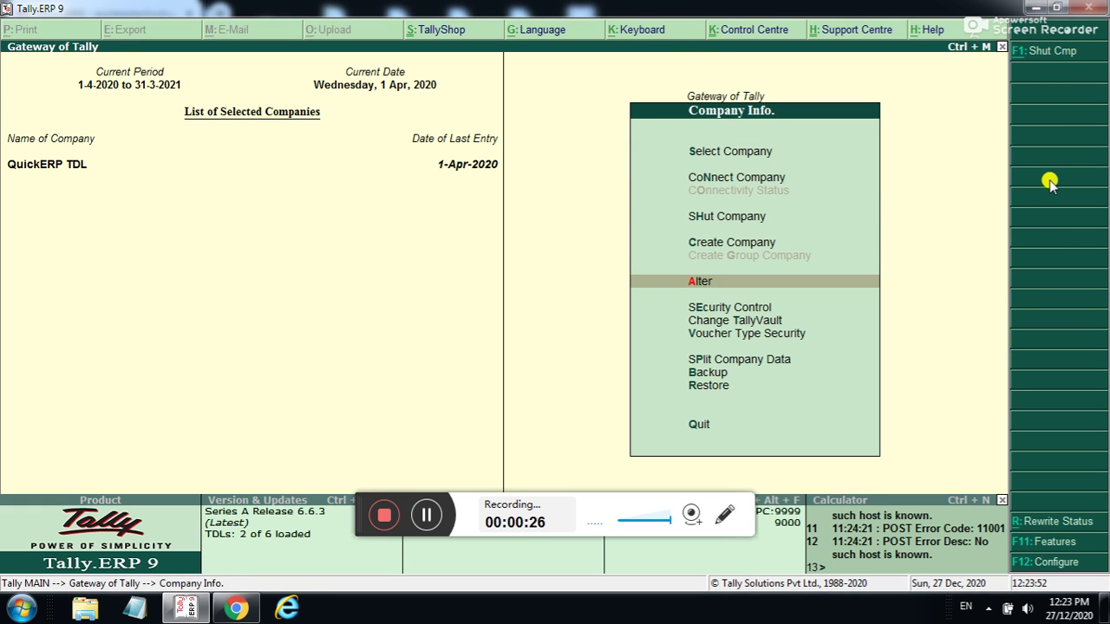
{"action": "key", "text": "Return"}
{"action": "key", "text": "Return"}
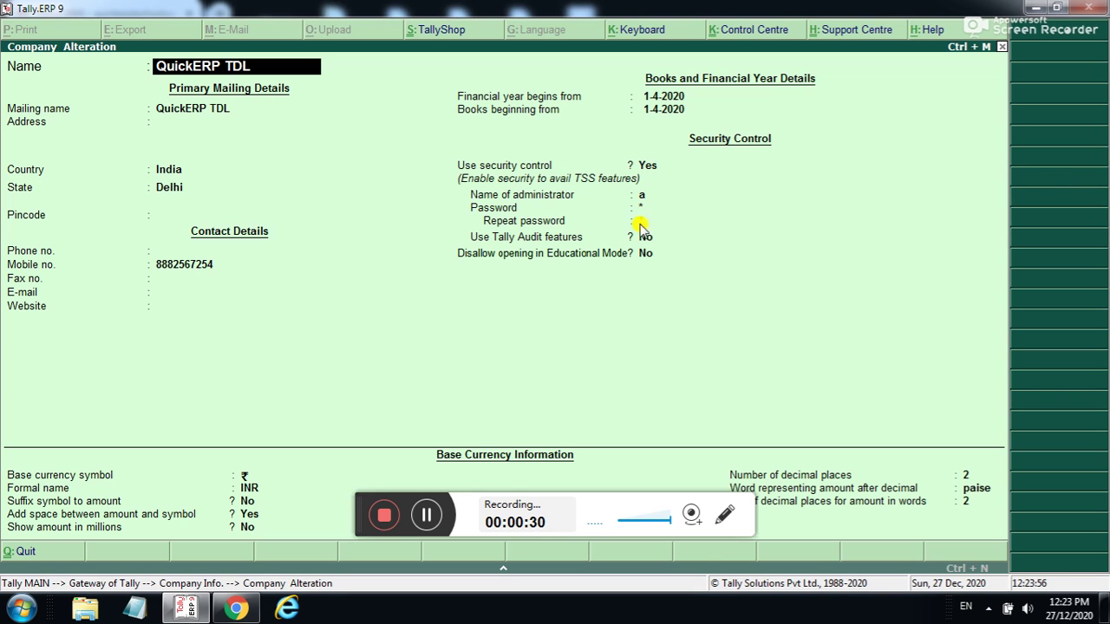
{"action": "key", "text": "Escape"}
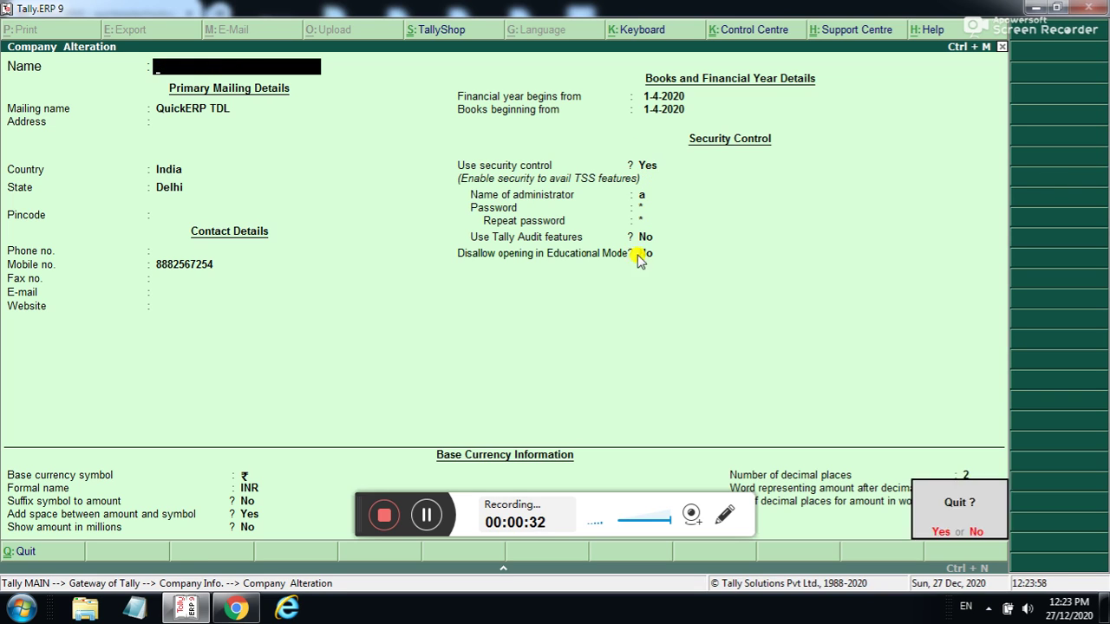
{"action": "key", "text": "Return"}
{"action": "key", "text": "Escape"}
{"action": "key", "text": "Escape"}
{"action": "key", "text": "Escape"}
{"action": "key", "text": "Escape"}
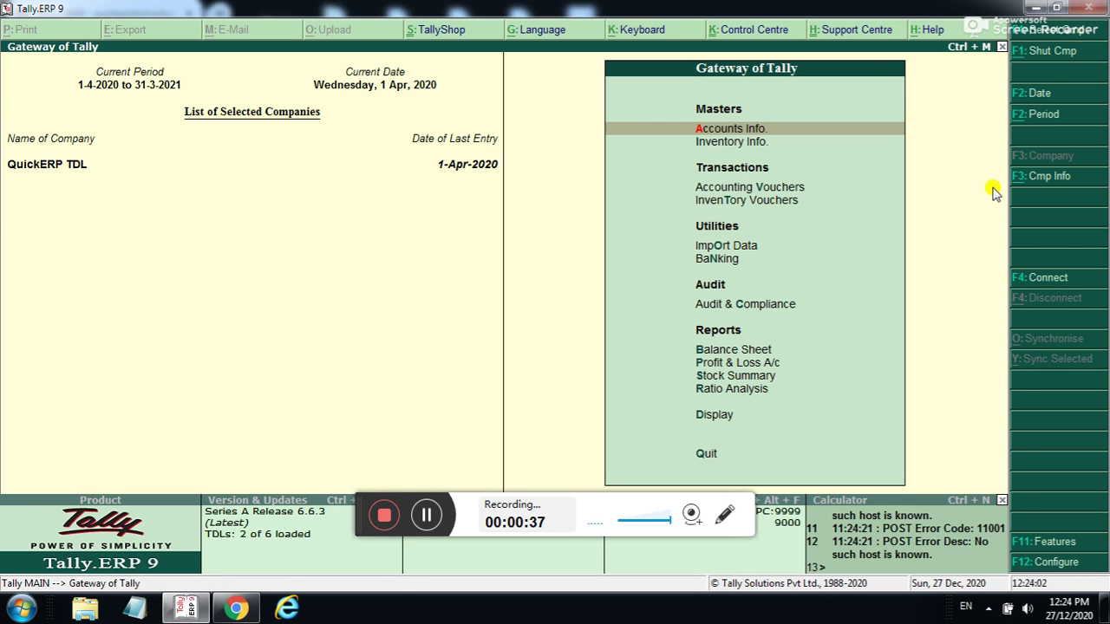
Open the Users and Passwords list in the company's Security Control settings
{"action": "left_click", "coordinate": [1041, 178]}
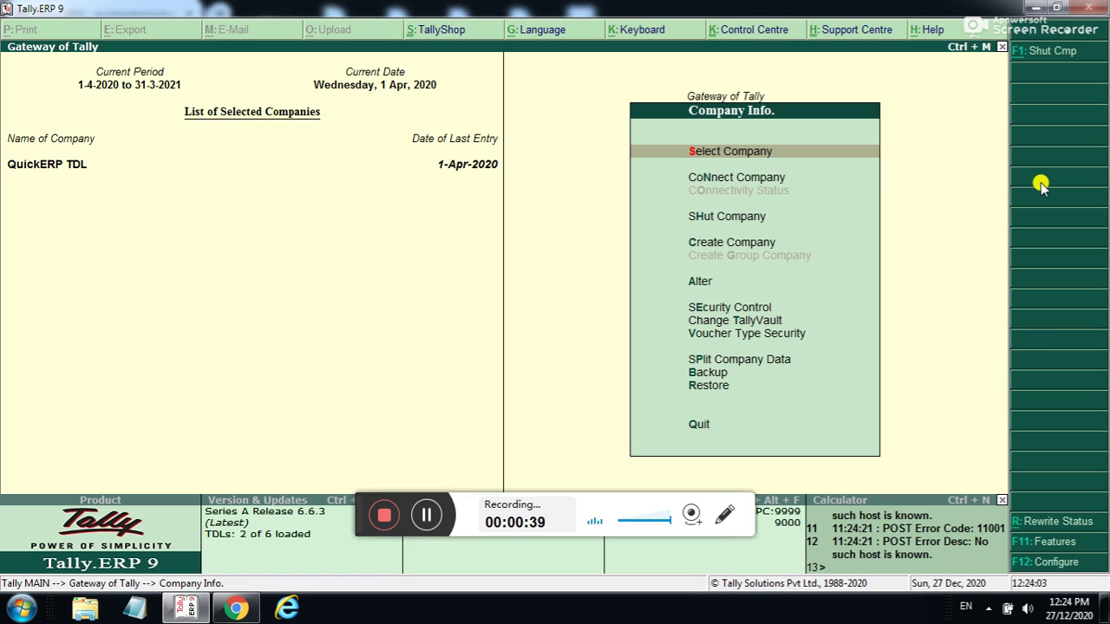
{"action": "key", "text": "Down"}
{"action": "key", "text": "Down"}
{"action": "key", "text": "Down"}
{"action": "key", "text": "Down"}
{"action": "key", "text": "Down"}
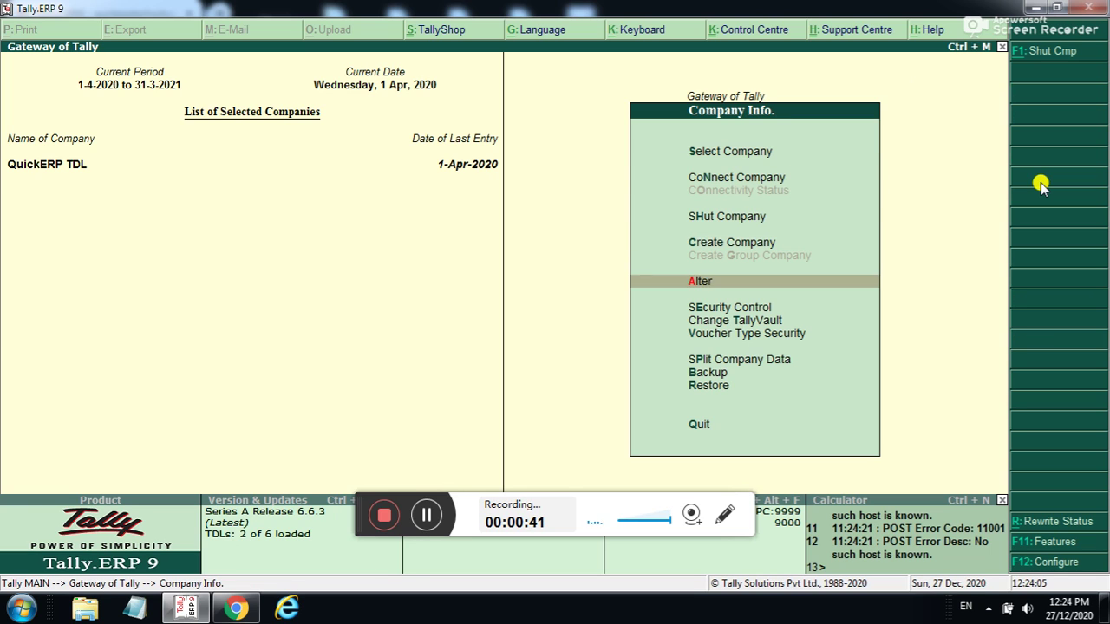
{"action": "key", "text": "Return"}
{"action": "key", "text": "Down"}
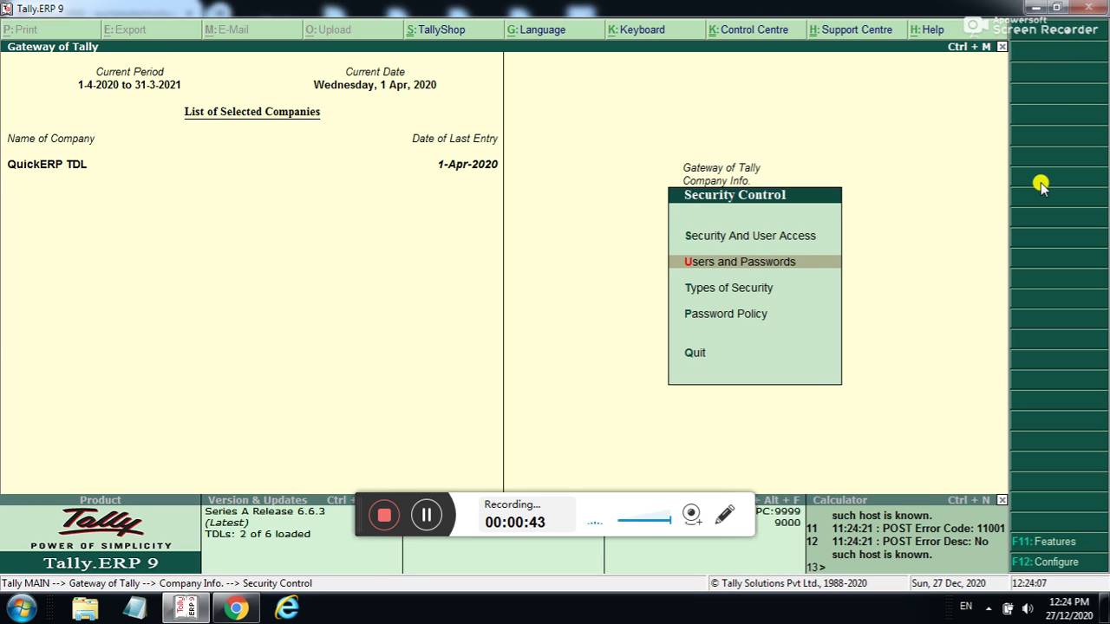
{"action": "key", "text": "Return"}
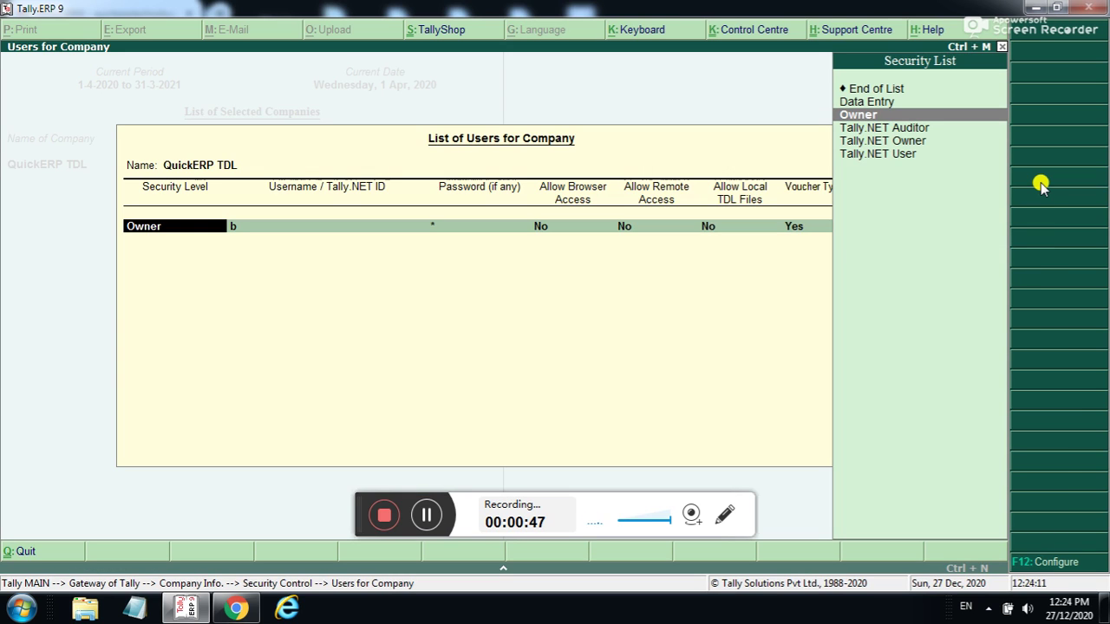
Open the voucher type security details of the Owner-level user, keeping the Voucher Type Sec option at Yes
{"action": "key", "text": "Return"}
{"action": "key", "text": "Return"}
{"action": "key", "text": "Return"}
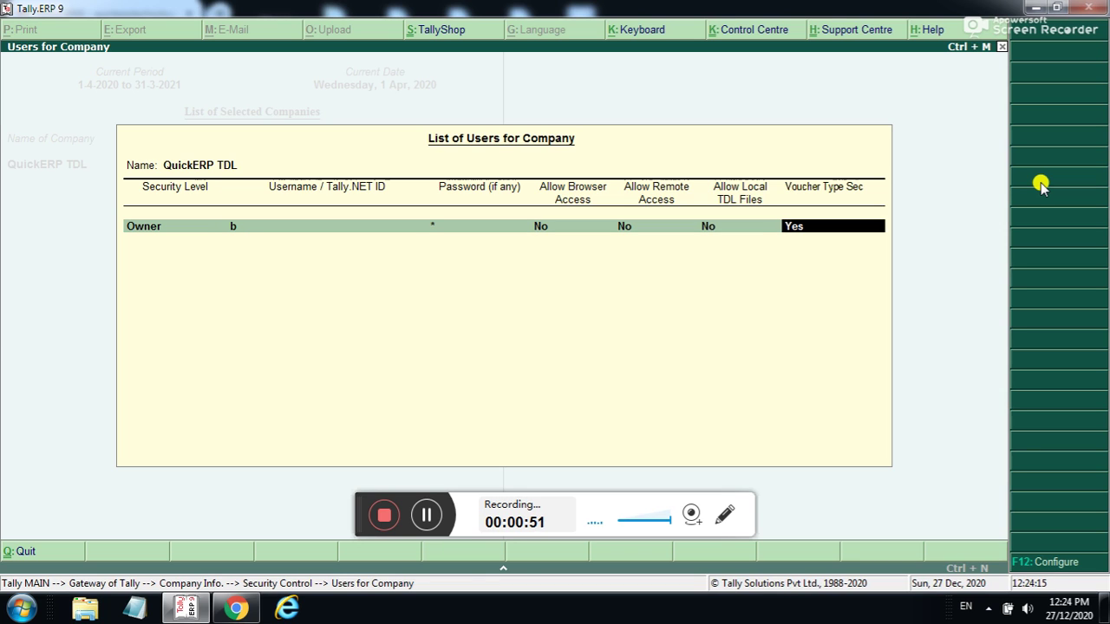
{"action": "key", "text": "Return"}
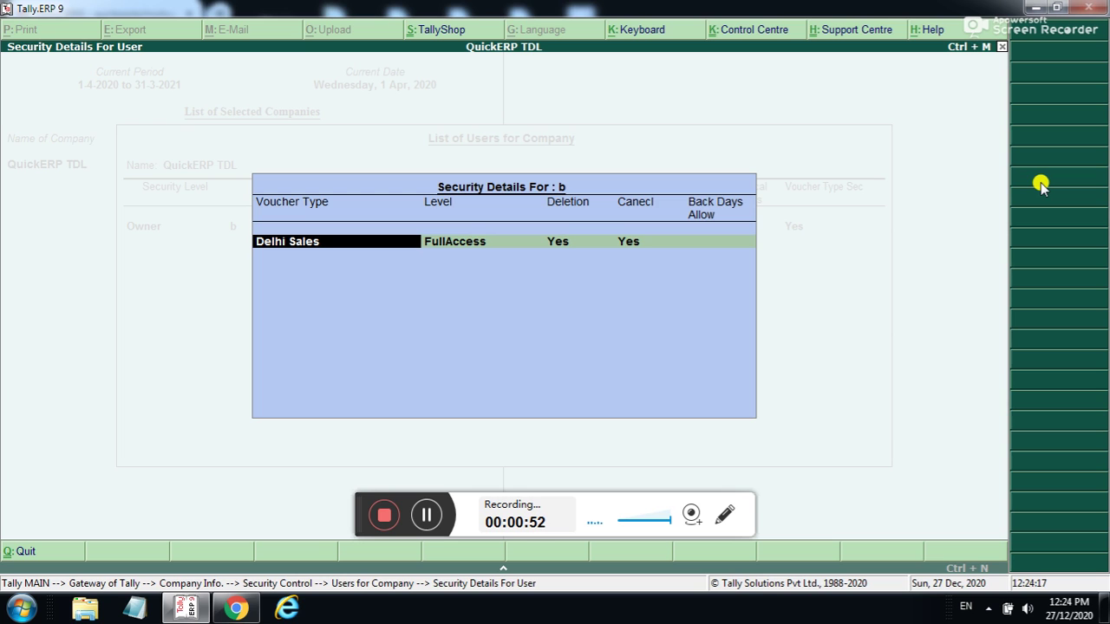
Choose Delhi Sales as the restricted voucher type in the user's security details
{"action": "key", "text": "BackSpace"}
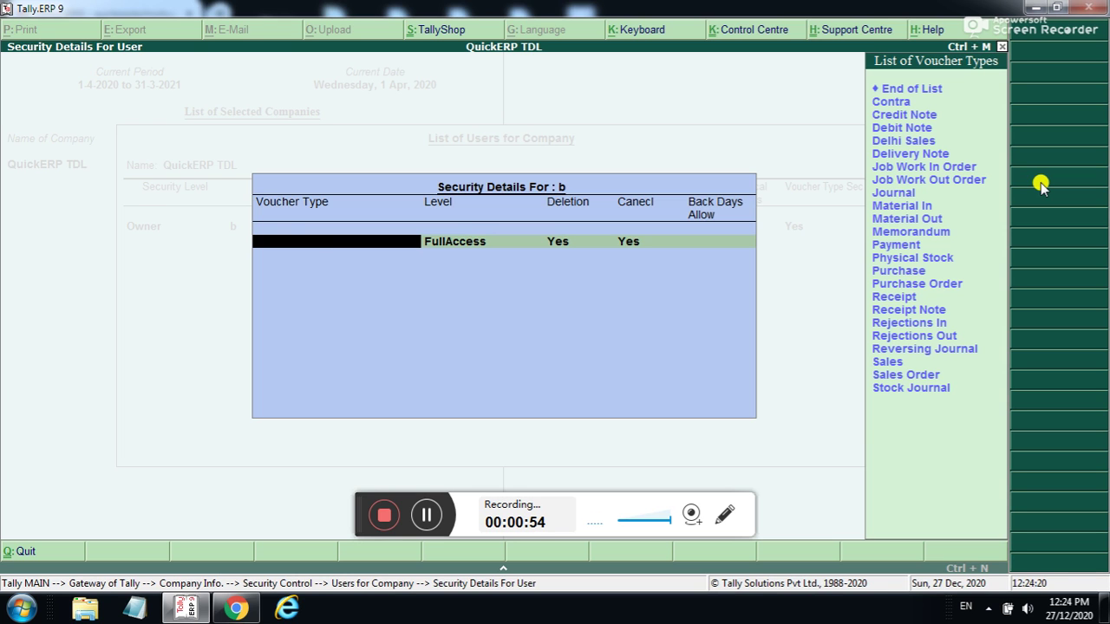
{"action": "key", "text": "Down"}
{"action": "key", "text": "Down"}
{"action": "key", "text": "Down"}
{"action": "key", "text": "Down"}
{"action": "key", "text": "Down"}
{"action": "key", "text": "Down"}
{"action": "key", "text": "Up"}
{"action": "key", "text": "Up"}
{"action": "key", "text": "Return"}
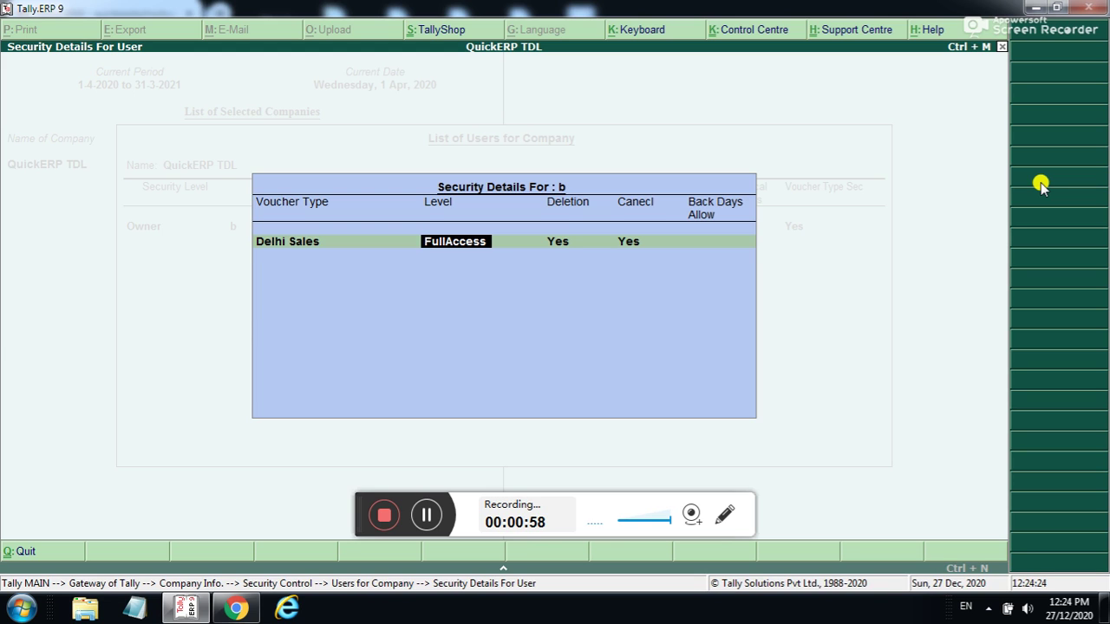
Set the Delhi Sales access level to Create, with deletion and cancellation both set to No
{"action": "key", "text": "BackSpace"}
{"action": "key", "text": "Down"}
{"action": "key", "text": "Down"}
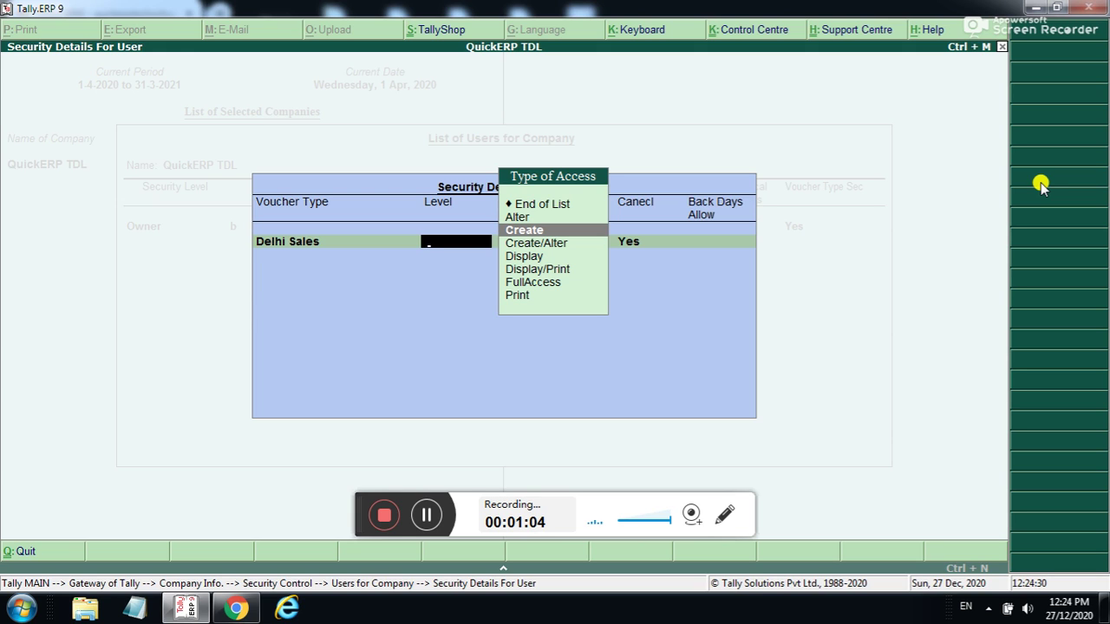
{"action": "key", "text": "Return"}
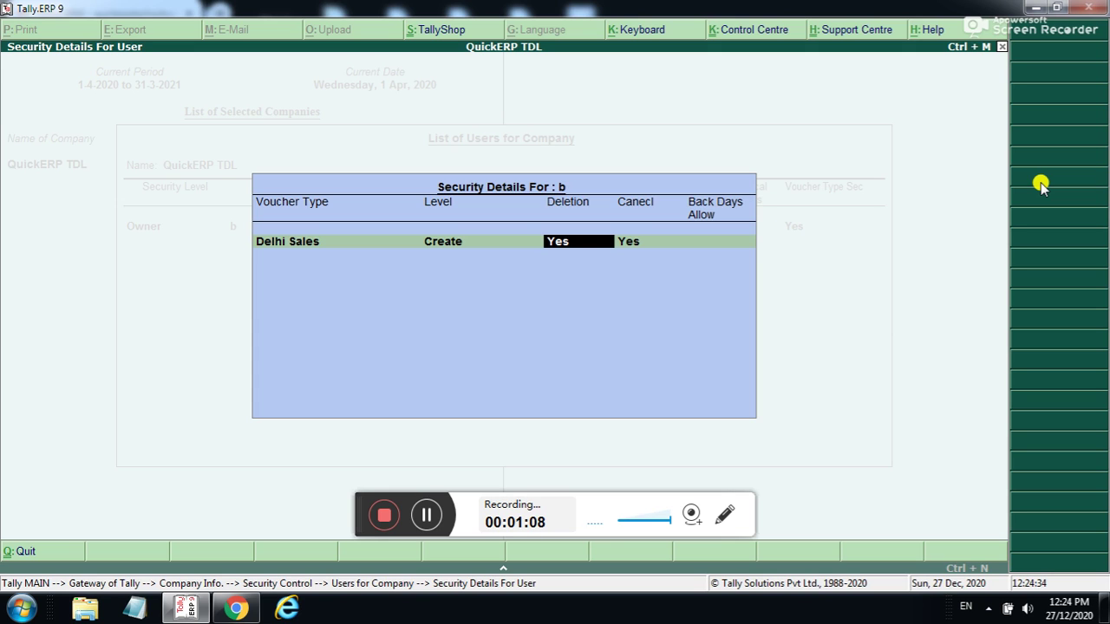
{"action": "type", "text": "n"}
{"action": "key", "text": "Return"}
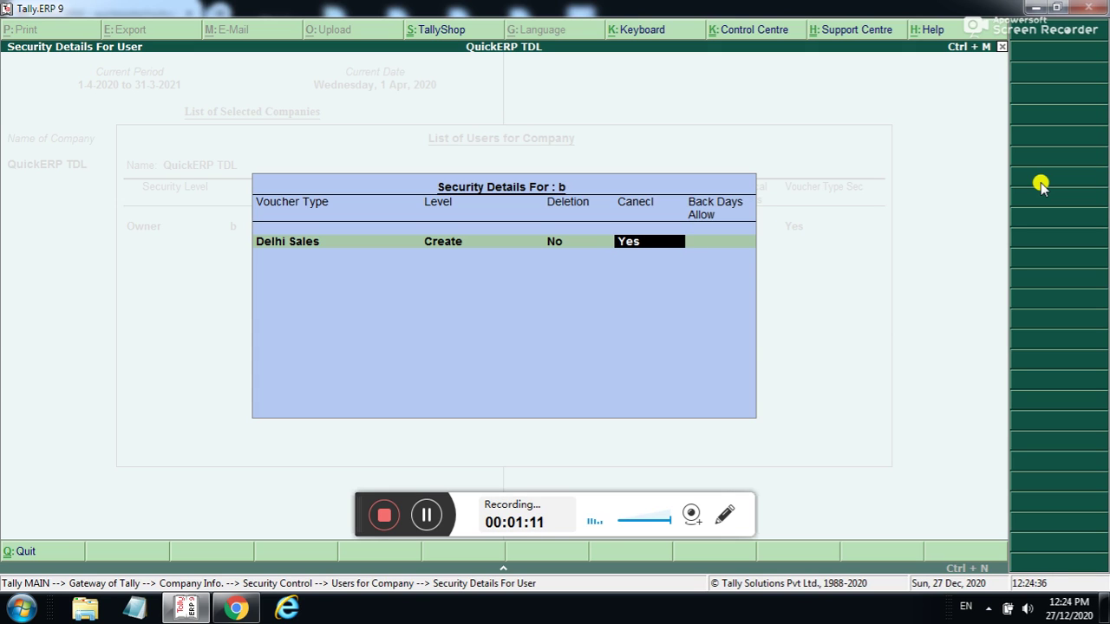
{"action": "type", "text": "n"}
{"action": "key", "text": "Return"}
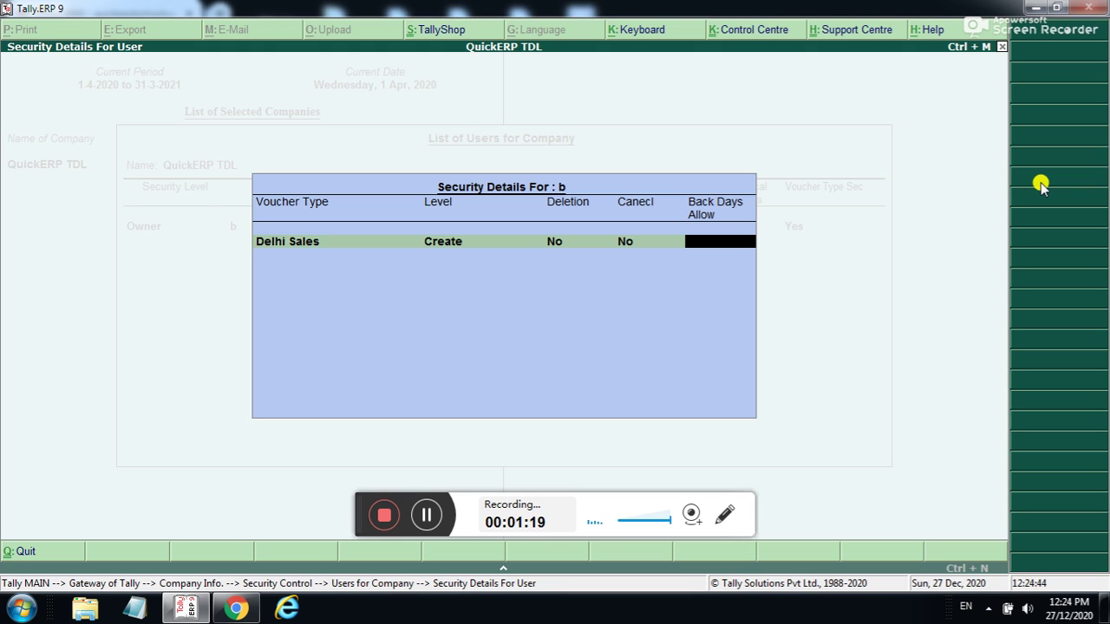
Leave the back days allowance blank, accept the company's user list and return to the Gateway of Tally
{"action": "key", "text": "Return"}
{"action": "key", "text": "Return"}
{"action": "key", "text": "Return"}
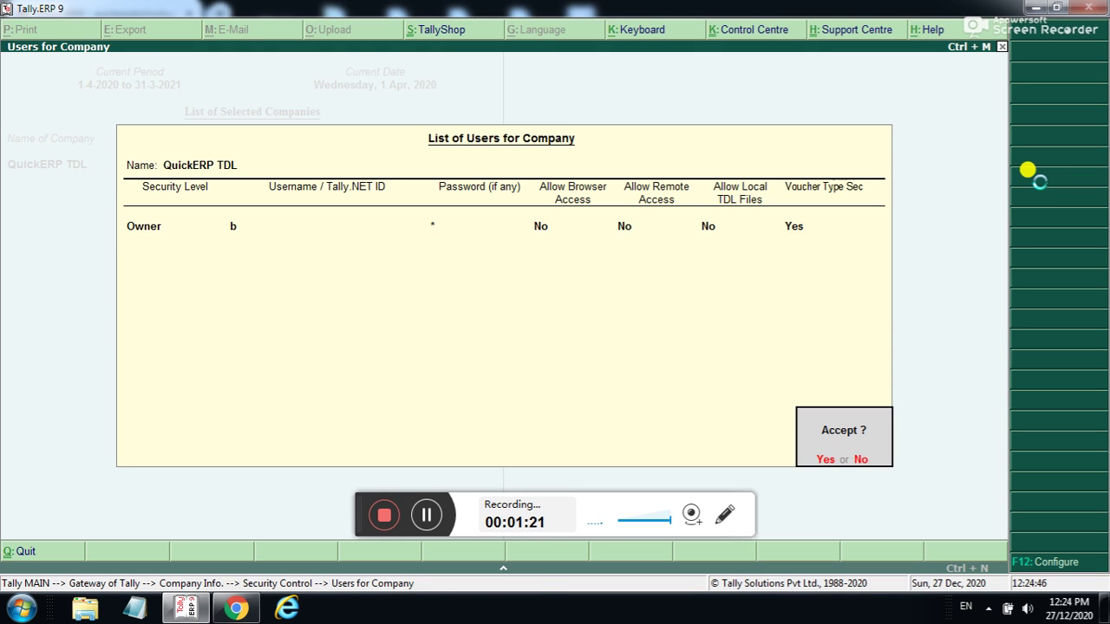
{"action": "key", "text": "Return"}
{"action": "key", "text": "Escape"}
{"action": "key", "text": "Escape"}
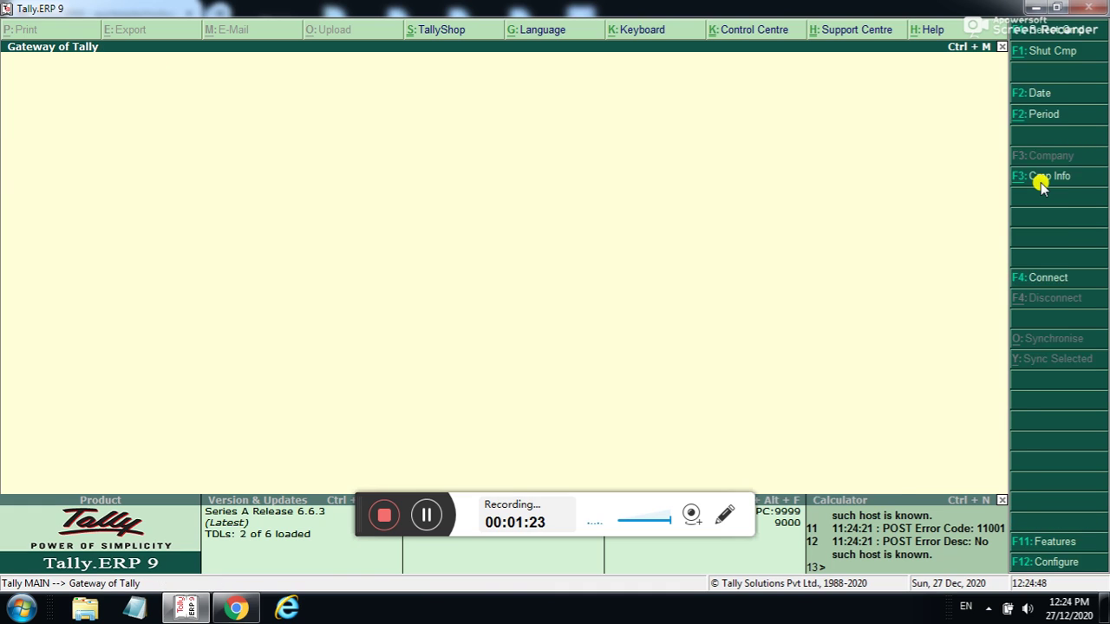
Shut the QuickERP TDL company and load the company New
{"action": "left_click", "coordinate": [1049, 54]}
{"action": "left_click", "coordinate": [1049, 54]}
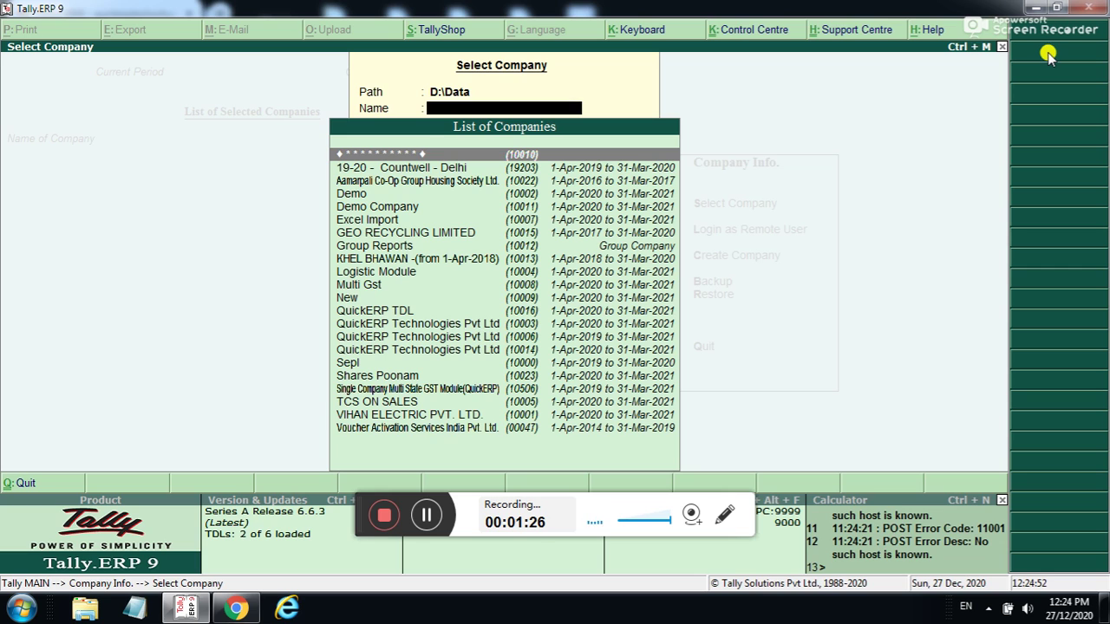
{"action": "key", "text": "Down"}
{"action": "key", "text": "Down"}
{"action": "key", "text": "Down"}
{"action": "key", "text": "Down"}
{"action": "key", "text": "Down"}
{"action": "key", "text": "Down"}
{"action": "key", "text": "Down"}
{"action": "key", "text": "Down"}
{"action": "key", "text": "Down"}
{"action": "key", "text": "Down"}
{"action": "key", "text": "Down"}
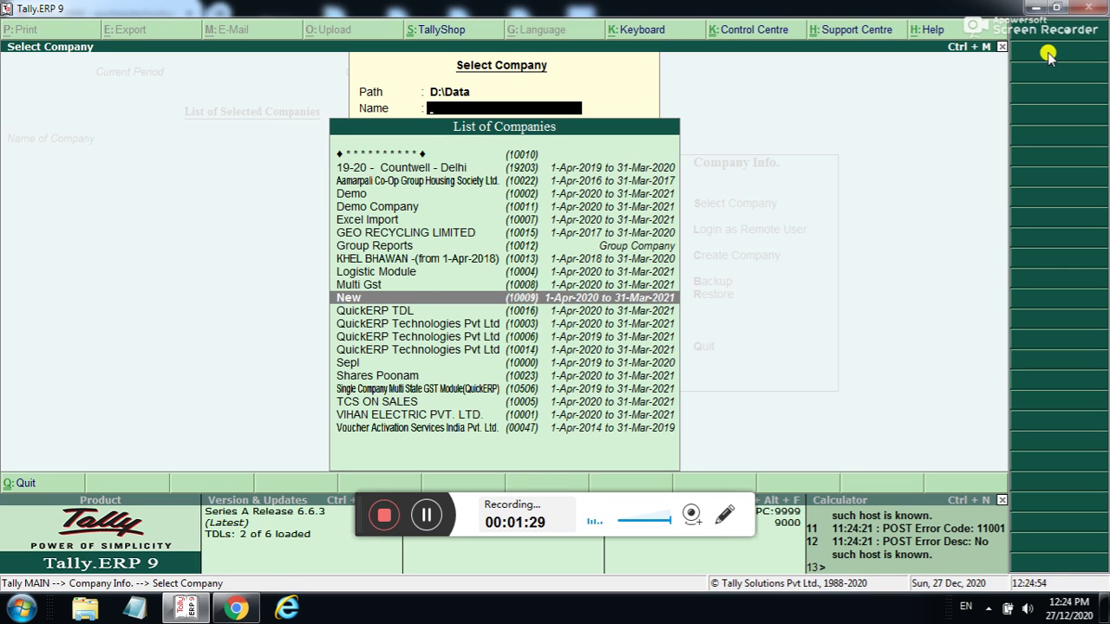
{"action": "key", "text": "Return"}
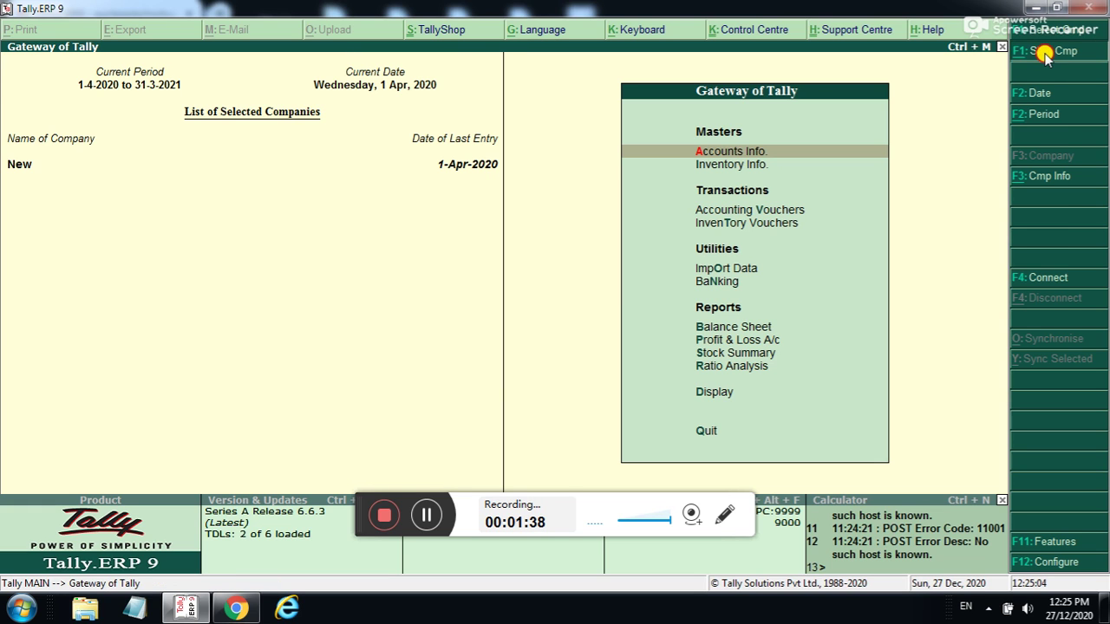
Shut the company New and select QuickERP TDL from the company list
{"action": "left_click", "coordinate": [1045, 55]}
{"action": "key", "text": "Down"}
{"action": "key", "text": "Up"}
{"action": "key", "text": "Return"}
{"action": "key", "text": "Down"}
{"action": "key", "text": "Down"}
{"action": "key", "text": "Down"}
{"action": "key", "text": "Down"}
{"action": "key", "text": "Down"}
{"action": "key", "text": "Down"}
{"action": "key", "text": "Down"}
{"action": "key", "text": "Down"}
{"action": "key", "text": "Down"}
{"action": "key", "text": "Down"}
{"action": "key", "text": "Down"}
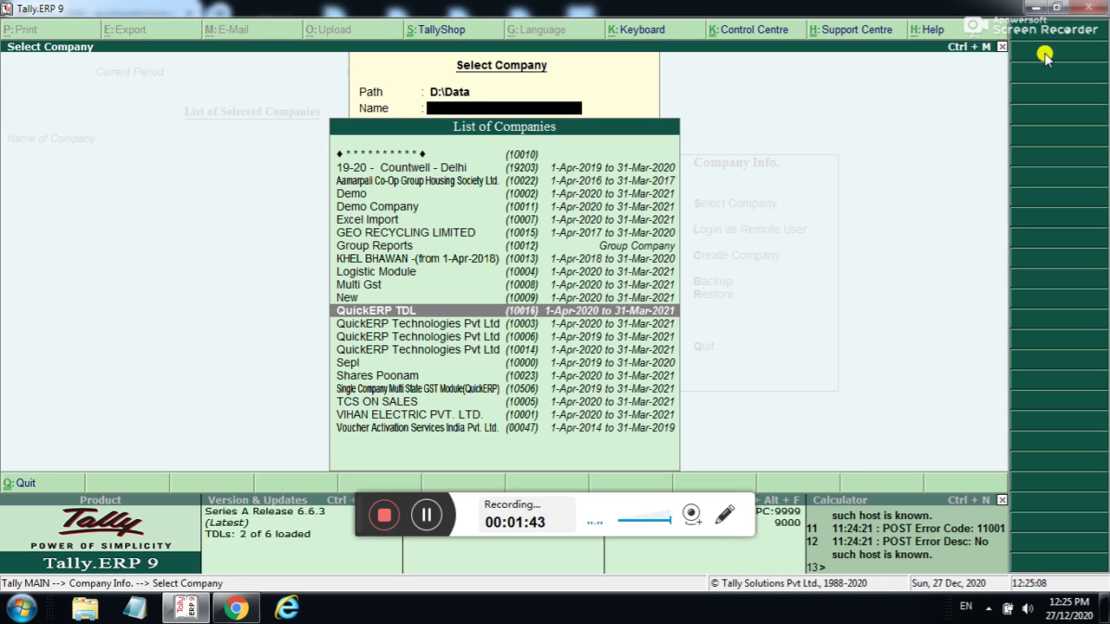
{"action": "key", "text": "Return"}
Log in to QuickERP TDL with the restricted user's name and password
{"action": "type", "text": "b"}
{"action": "key", "text": "Return"}
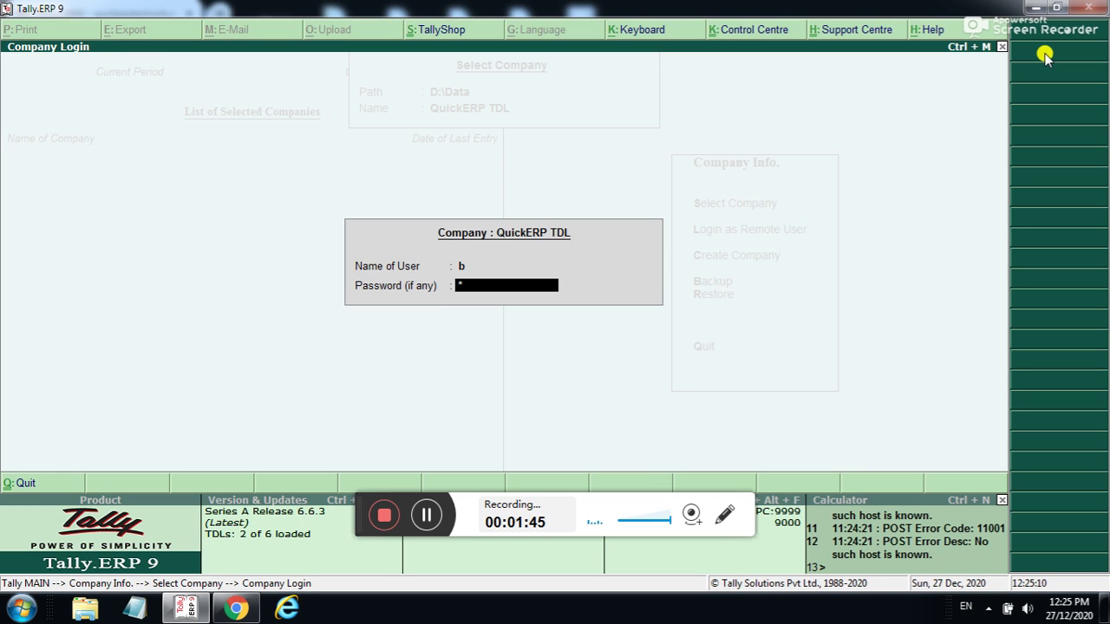
{"action": "key", "text": "Return"}
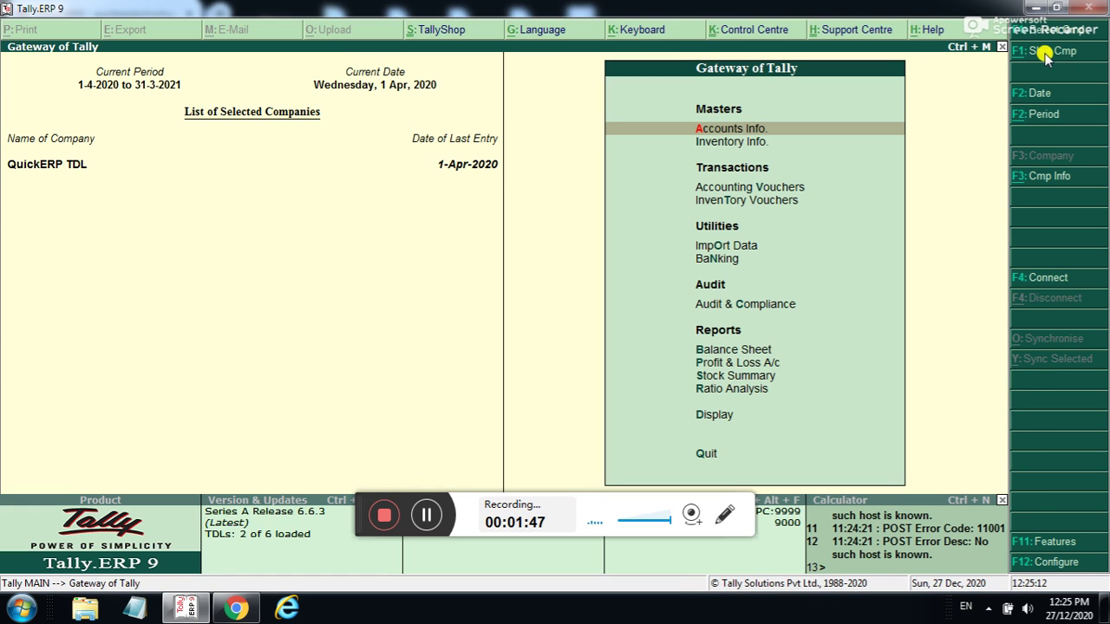
Start a new accounting voucher of type Delhi Sales
{"action": "key", "text": "v"}
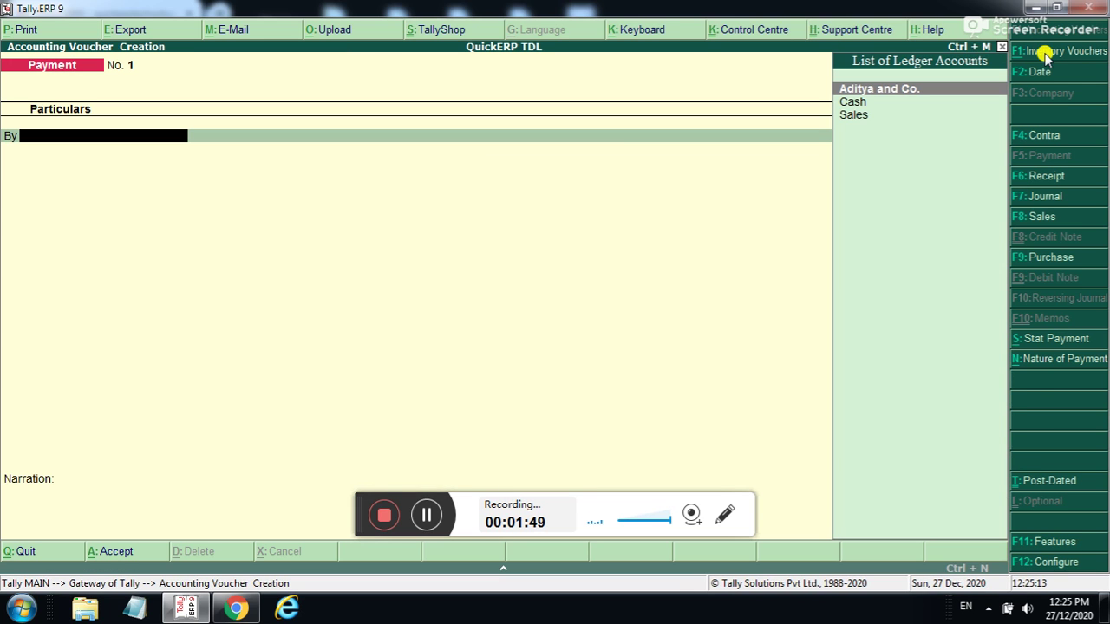
{"action": "left_click", "coordinate": [1023, 217]}
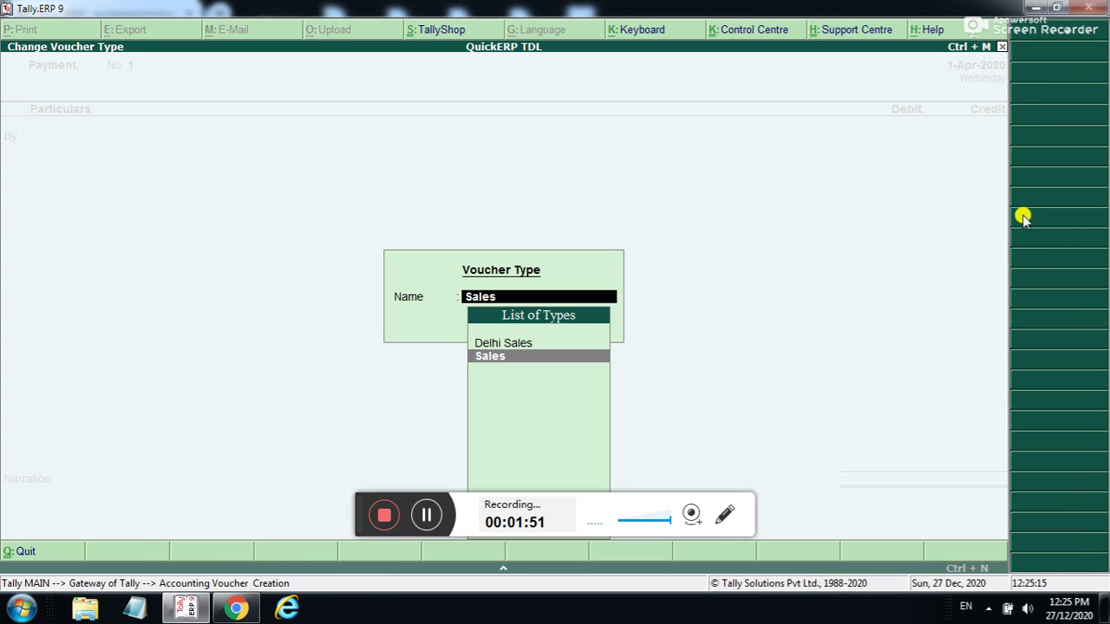
{"action": "key", "text": "Up"}
{"action": "key", "text": "Return"}
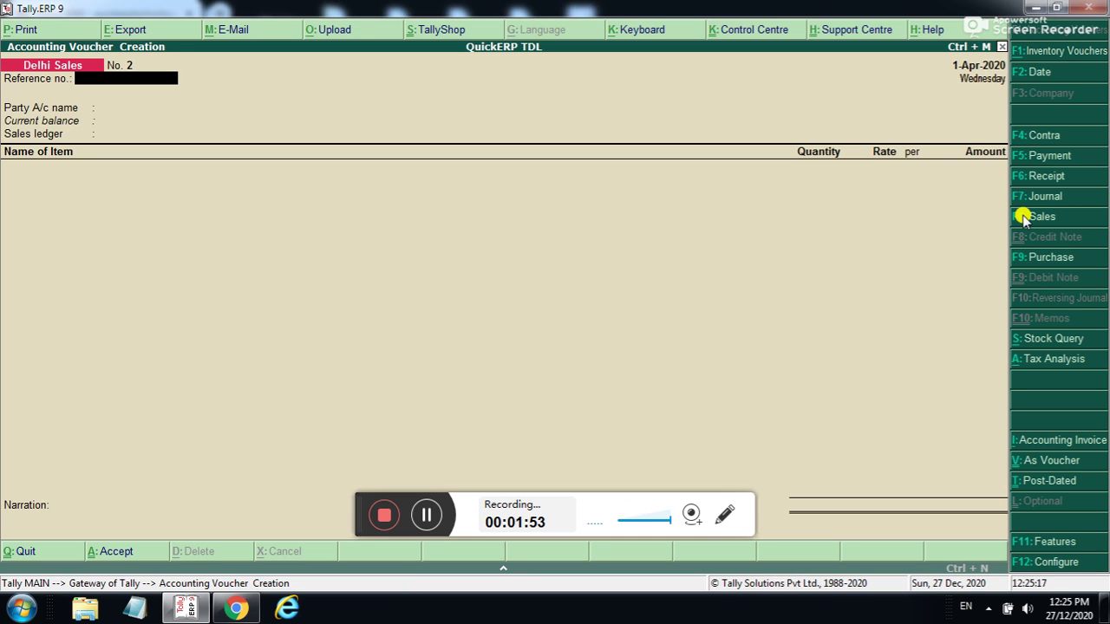
Set the voucher's party to Aditya and Co. and its ledger to Sales, leaving the reference number and tax classification blank
{"action": "key", "text": "Return"}
{"action": "key", "text": "Return"}
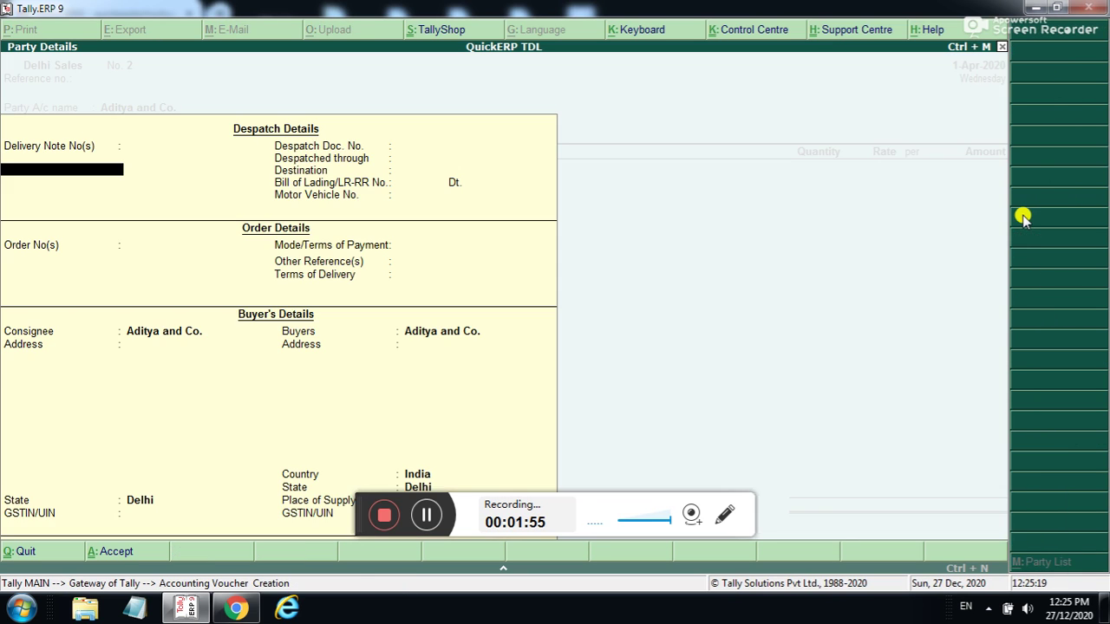
{"action": "key", "text": "ctrl+a"}
{"action": "key", "text": "Return"}
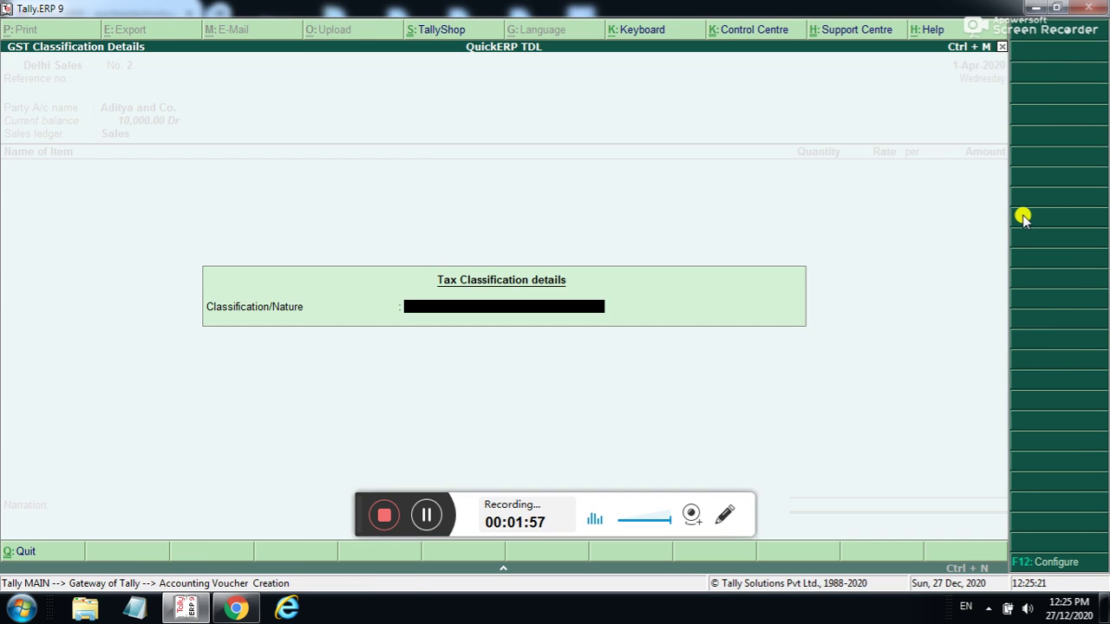
{"action": "key", "text": "Return"}
Add the stock item Item with 100 pcs at a rate of 1,000, and proceed to the e-Way Bill details
{"action": "key", "text": "Down"}
{"action": "key", "text": "Return"}
{"action": "type", "text": "1,00"}
{"action": "key", "text": "Return"}
{"action": "key", "text": "Return"}
{"action": "key", "text": "Return"}
{"action": "key", "text": "Return"}
{"action": "key", "text": "Return"}
{"action": "key", "text": "Return"}
{"action": "key", "text": "Return"}
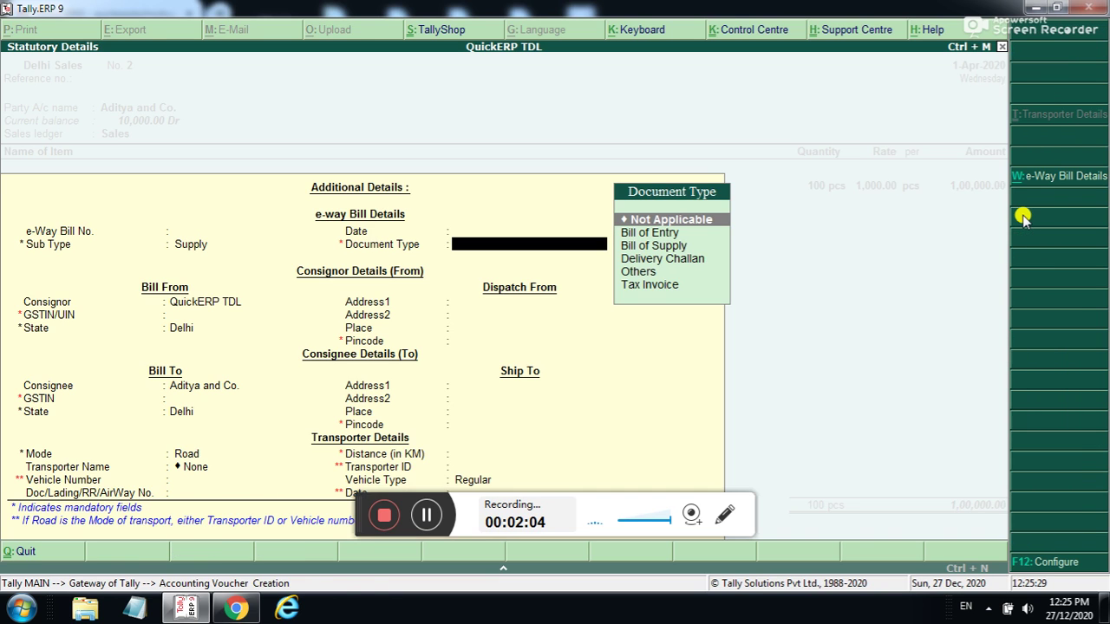
Accept the e-Way Bill details without filling them in, save the Delhi Sales voucher and return to the Gateway of Tally
{"action": "key", "text": "ctrl+a"}
{"action": "key", "text": "Return"}
{"action": "key", "text": "Return"}
{"action": "key", "text": "Return"}
{"action": "key", "text": "Return"}
{"action": "key", "text": "Return"}
{"action": "key", "text": "Return"}
{"action": "key", "text": "Return"}
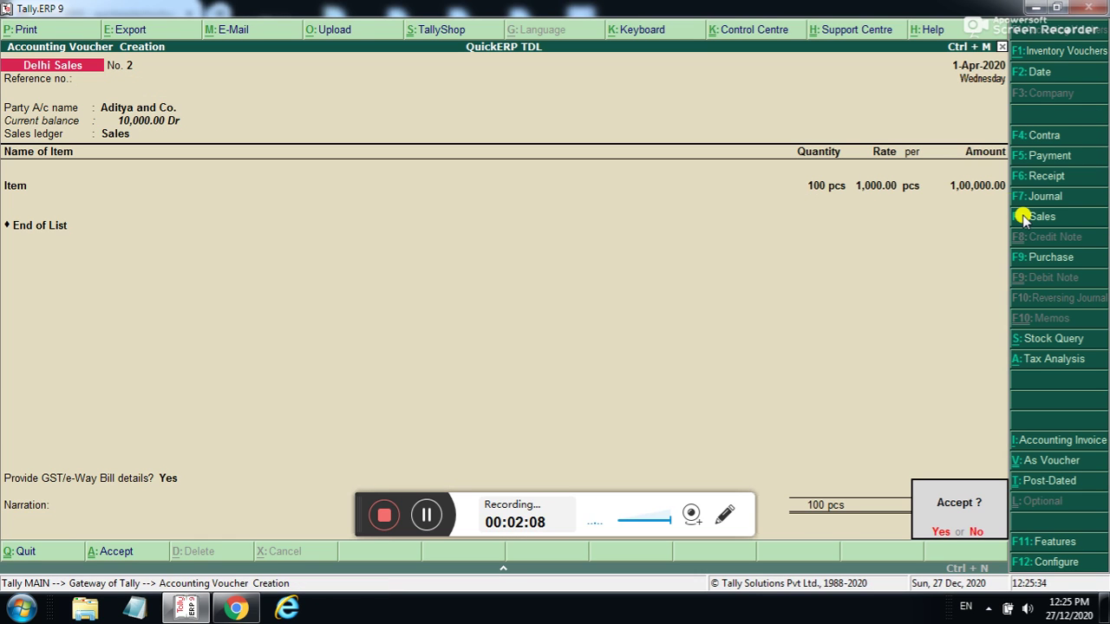
{"action": "key", "text": "Return"}
{"action": "key", "text": "Escape"}
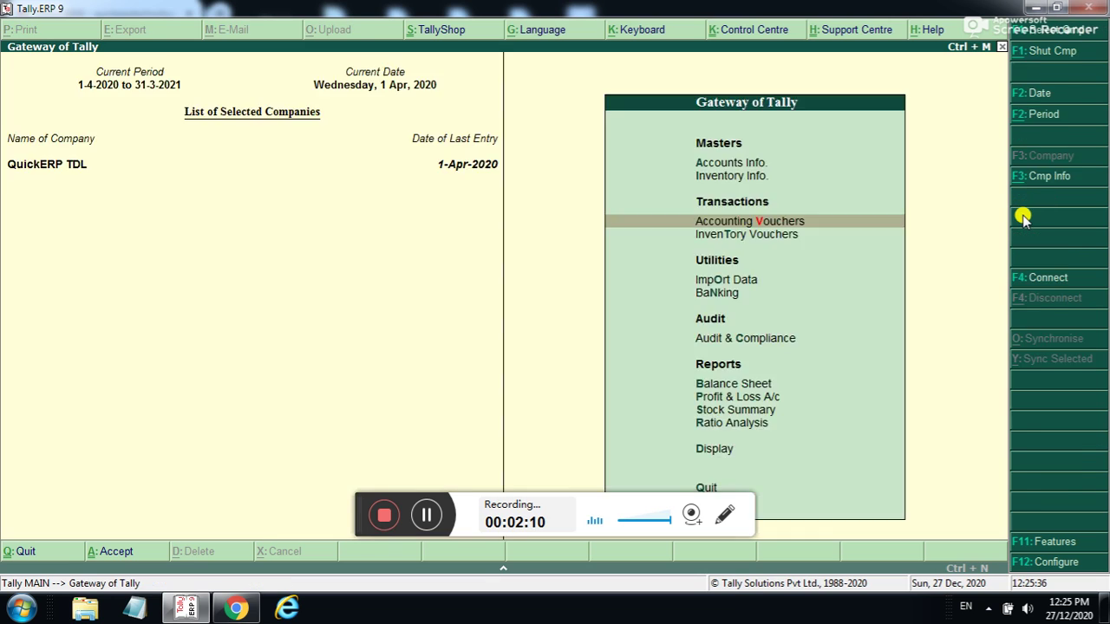
Open Delhi Sales voucher 2 from the Day Book to check whether the restricted user can alter it
{"action": "key", "text": "d"}
{"action": "key", "text": "d"}
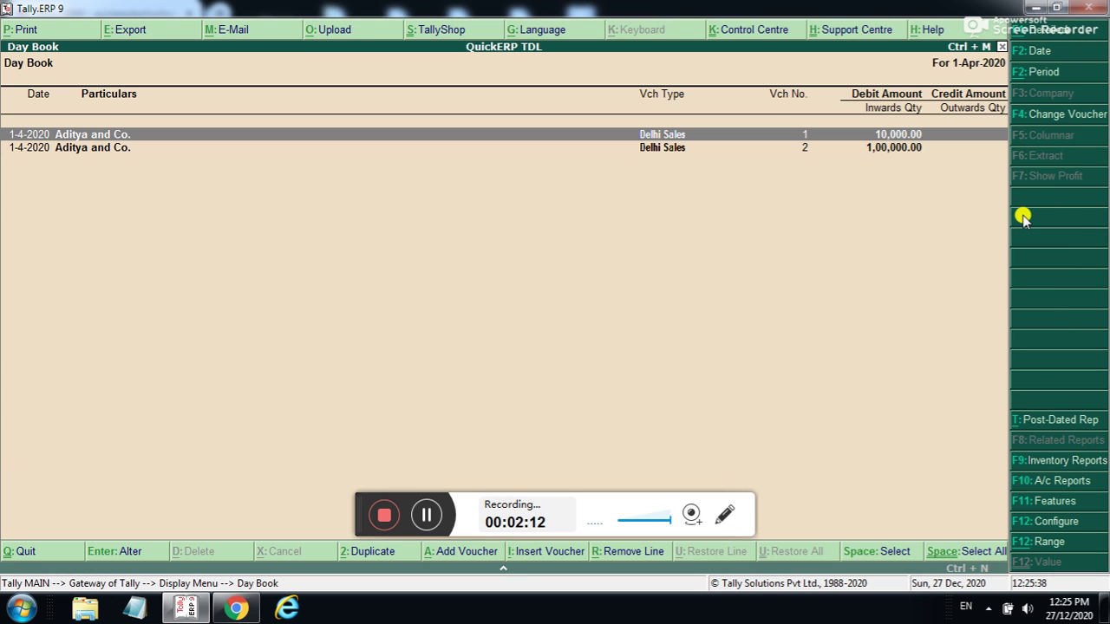
{"action": "key", "text": "Down"}
{"action": "key", "text": "Return"}
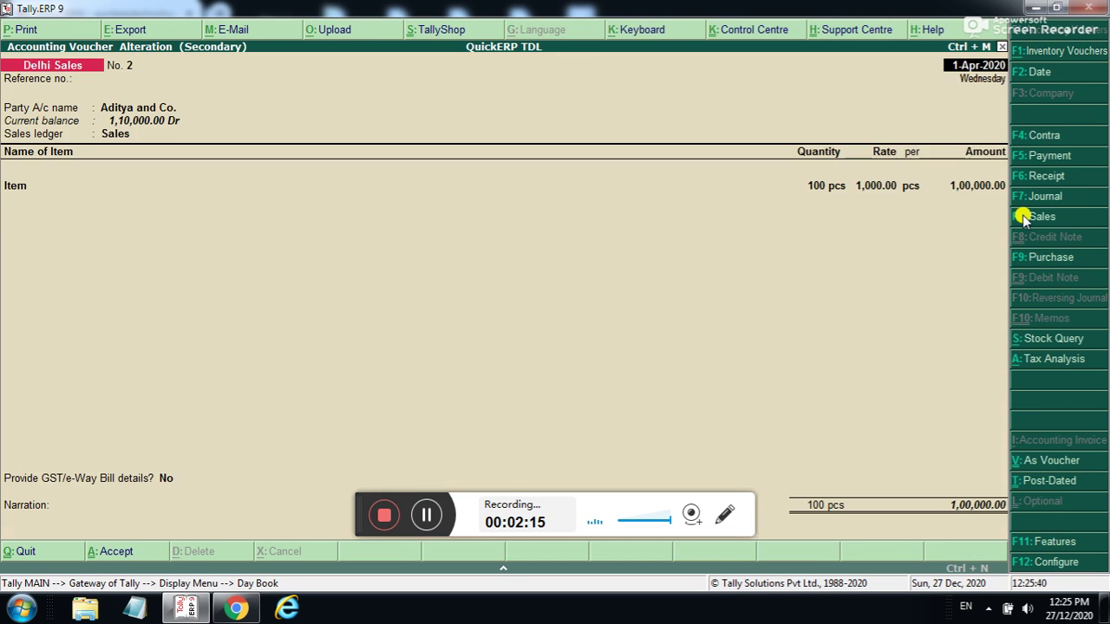
{"action": "key", "text": "Escape"}
{"action": "key", "text": "Escape"}
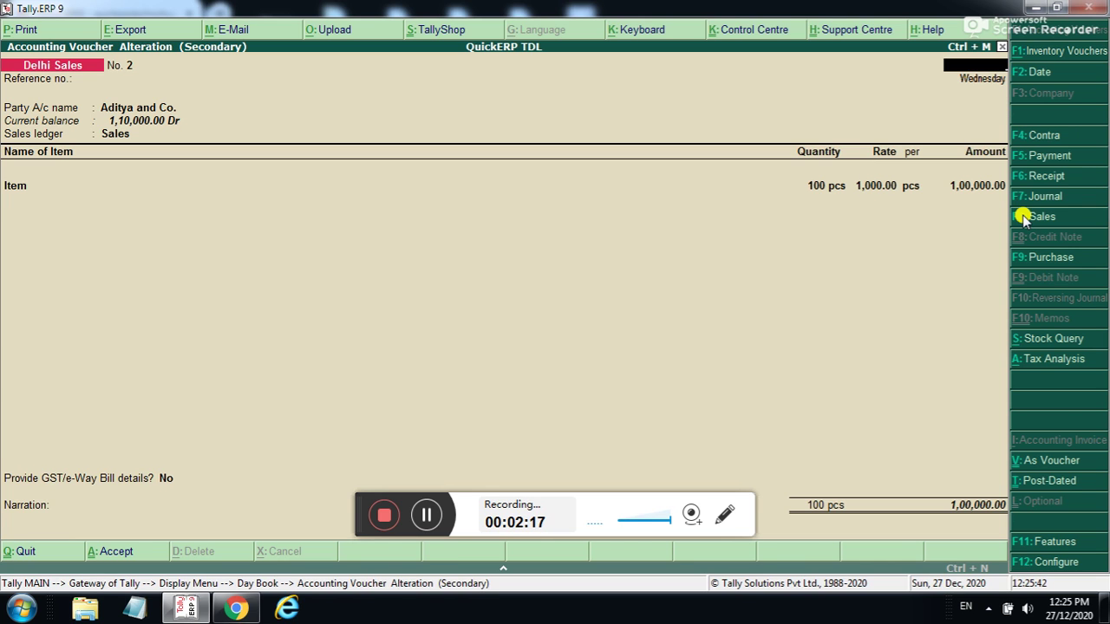
View Delhi Sales voucher 1 in alteration mode and return to Delhi Sales voucher 2
{"action": "key", "text": "Return"}
{"action": "key", "text": "Up"}
{"action": "key", "text": "Return"}
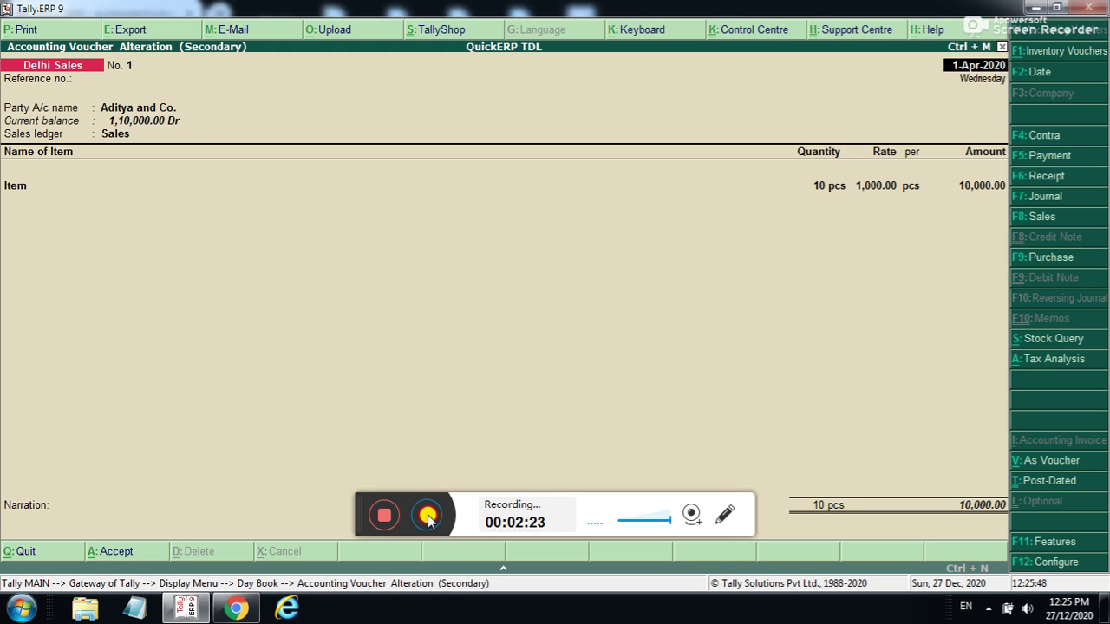
{"action": "key", "text": "Page_Down"}
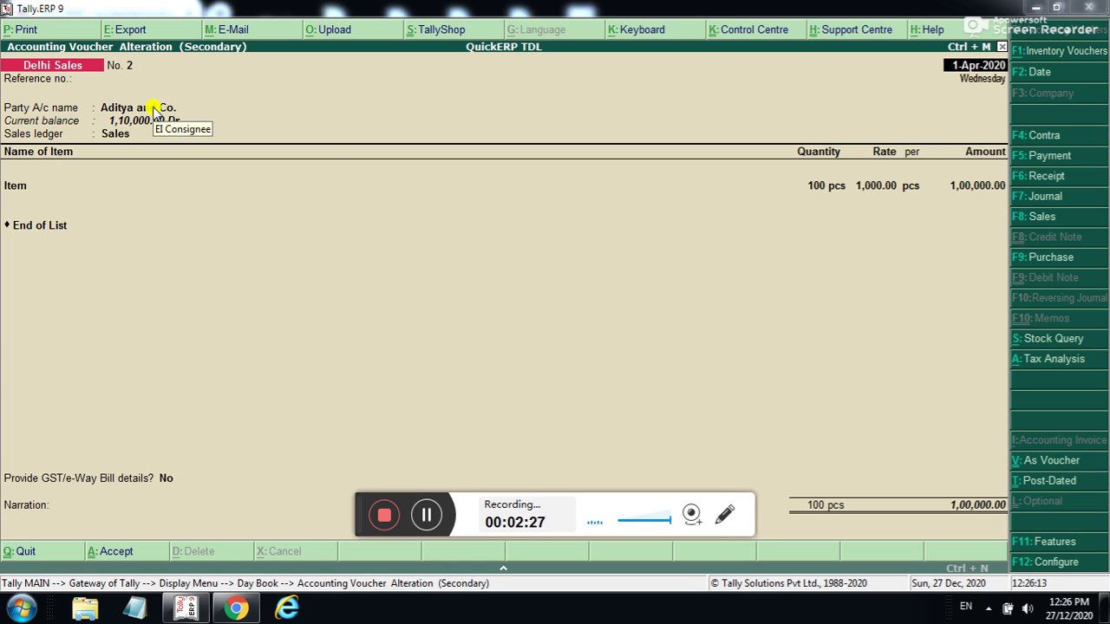
Try to alter Delhi Sales voucher 2 by setting the rate of the stock item Item to 500
{"action": "left_click", "coordinate": [325, 167]}
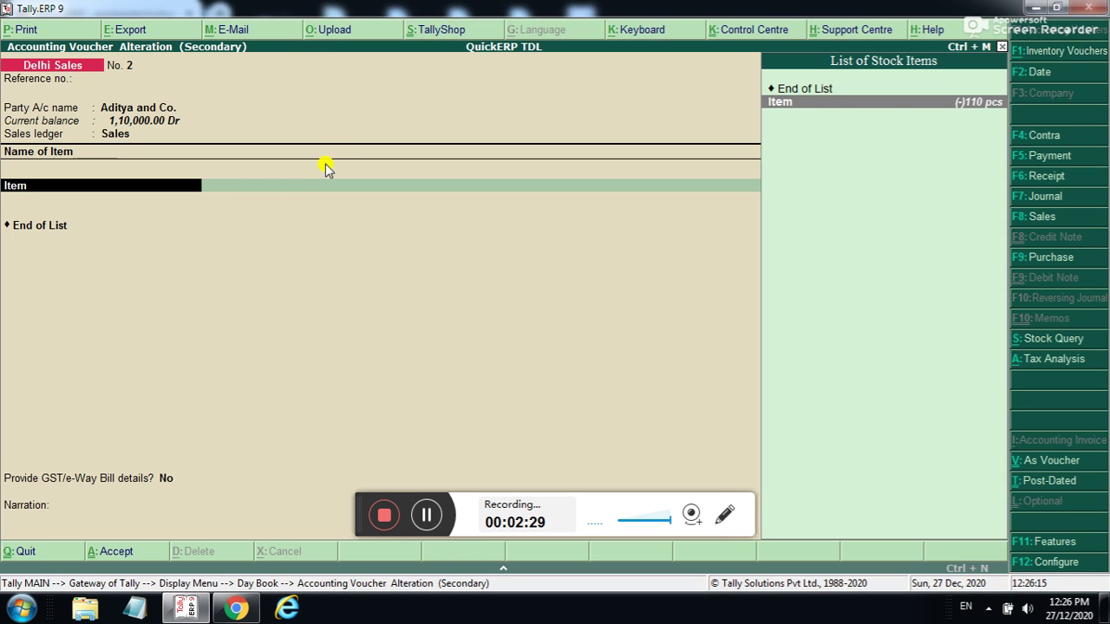
{"action": "key", "text": "Return"}
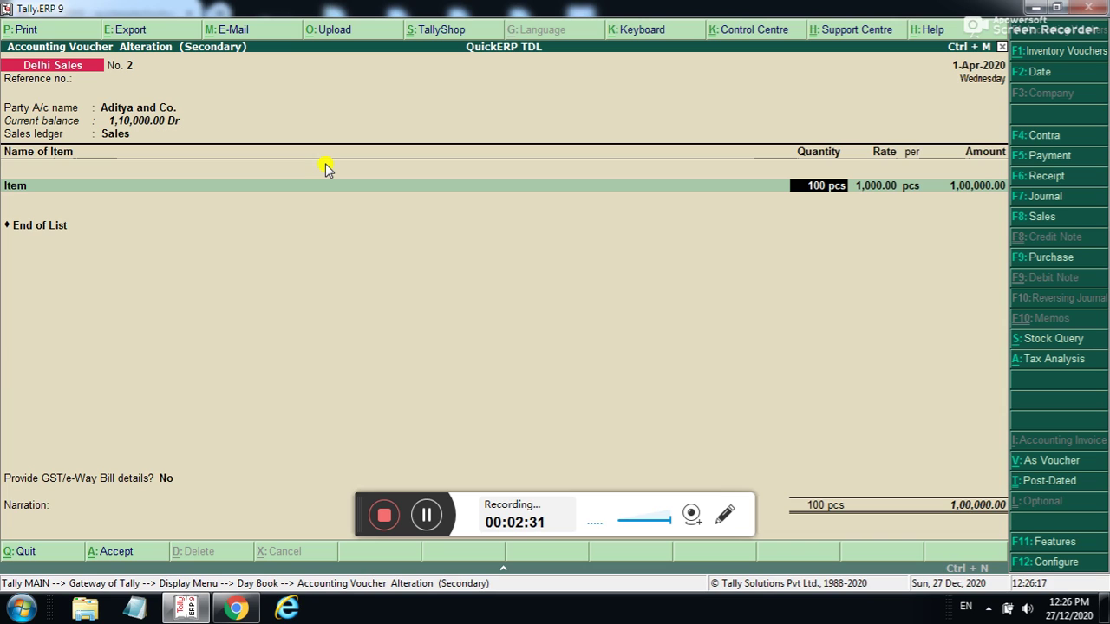
{"action": "key", "text": "Return"}
{"action": "type", "text": "500"}
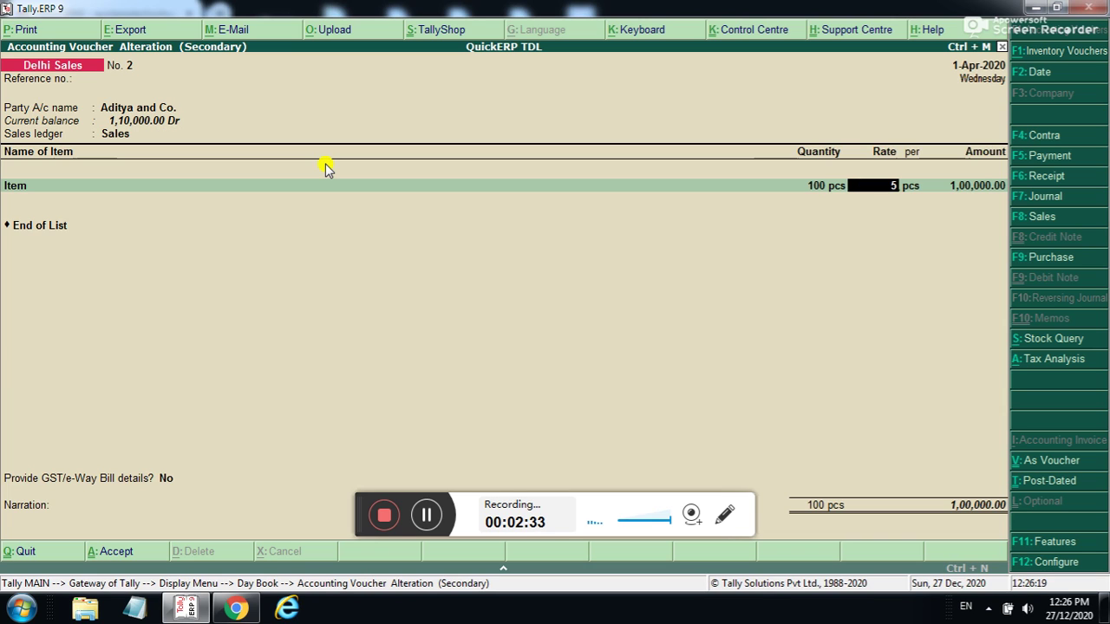
{"action": "key", "text": "Return"}
{"action": "key", "text": "Return"}
{"action": "key", "text": "Return"}
{"action": "key", "text": "Return"}
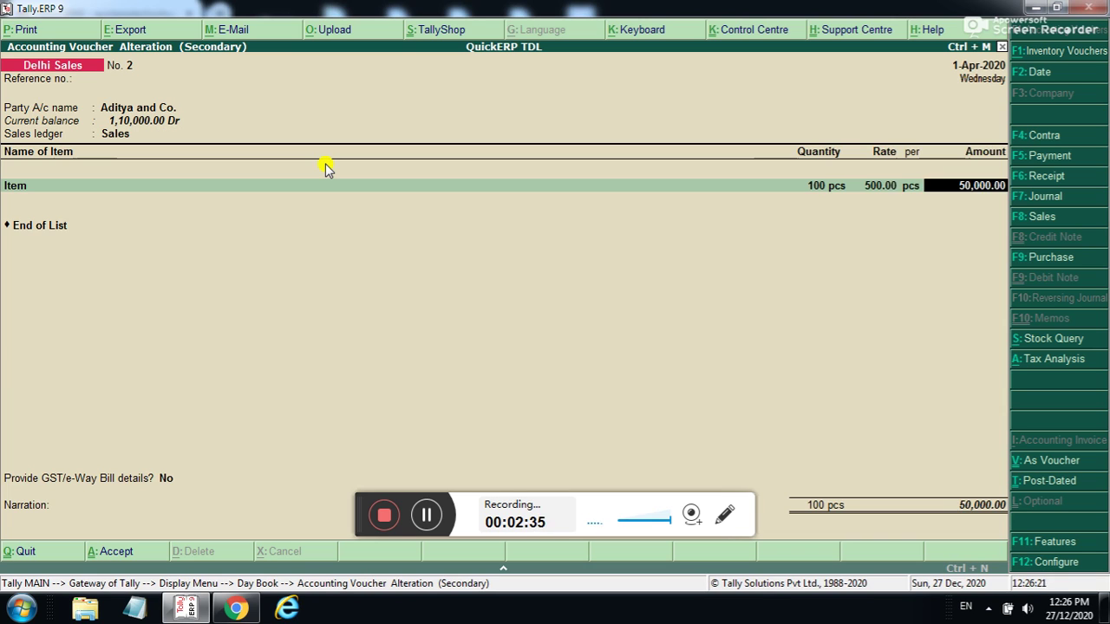
Try to save the altered Delhi Sales voucher 2, and leave it without saving to return to the Gateway of Tally
{"action": "key", "text": "Return"}
{"action": "key", "text": "Return"}
{"action": "key", "text": "Return"}
{"action": "key", "text": "Return"}
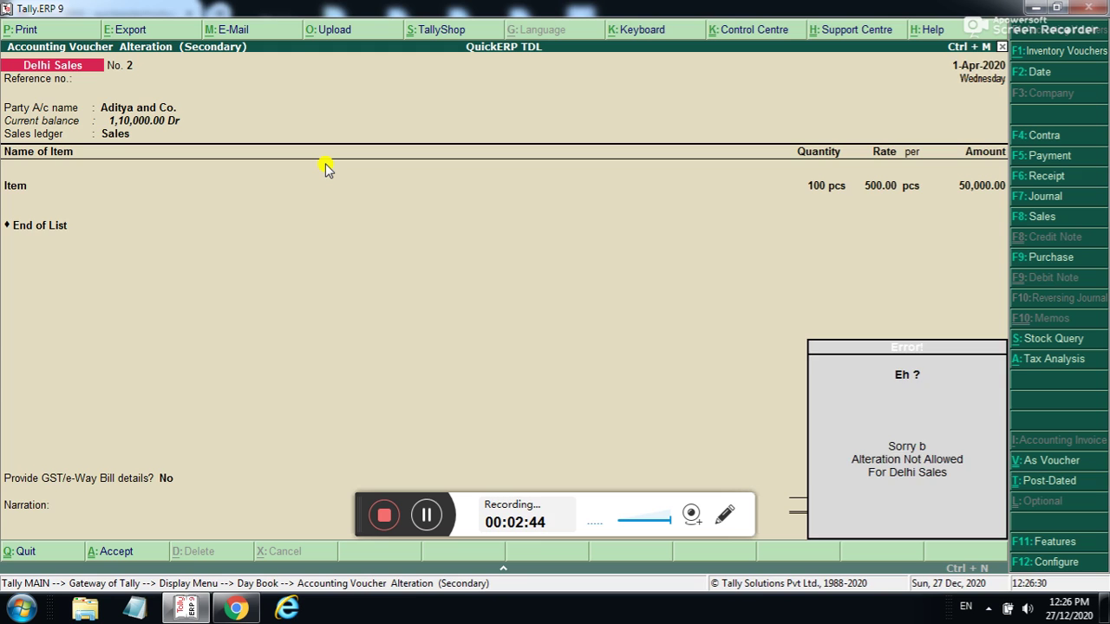
{"action": "key", "text": "Escape"}
{"action": "key", "text": "Escape"}
{"action": "key", "text": "Return"}
{"action": "key", "text": "Escape"}
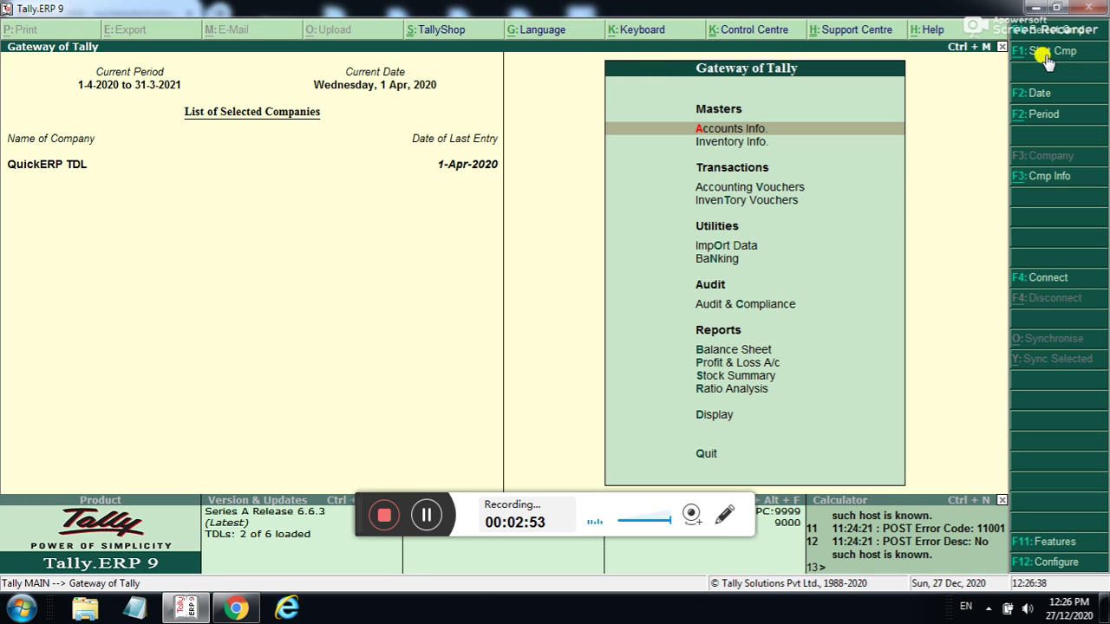
Reopen Delhi Sales voucher 2 from the Day Book to check its item rate and amount, and return to the Gateway of Tally
{"action": "key", "text": "d"}
{"action": "key", "text": "d"}
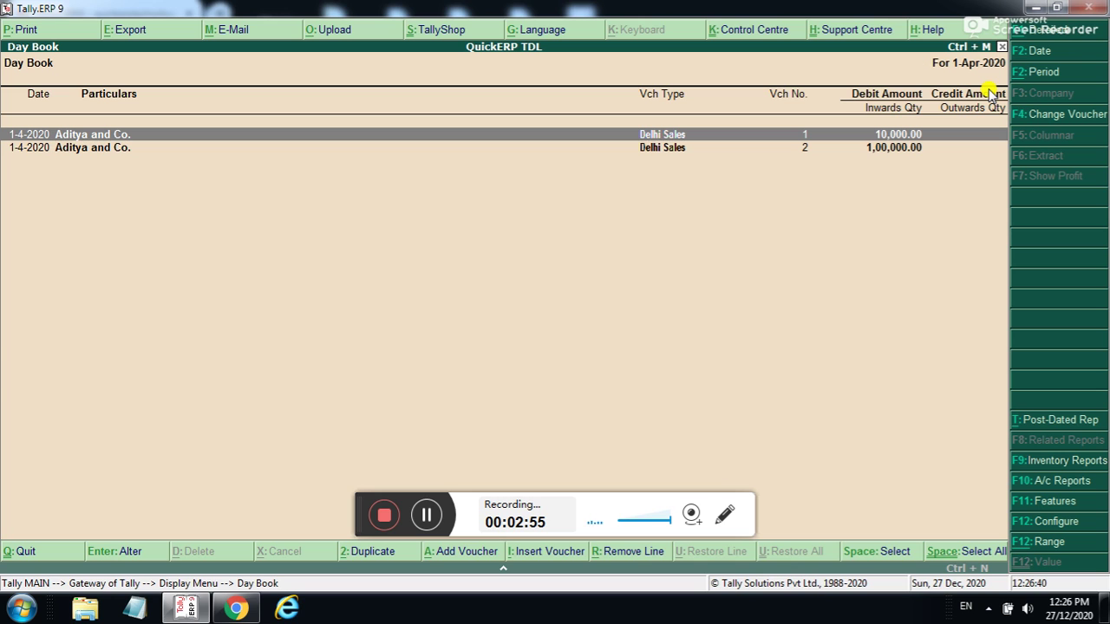
{"action": "key", "text": "Down"}
{"action": "key", "text": "Return"}
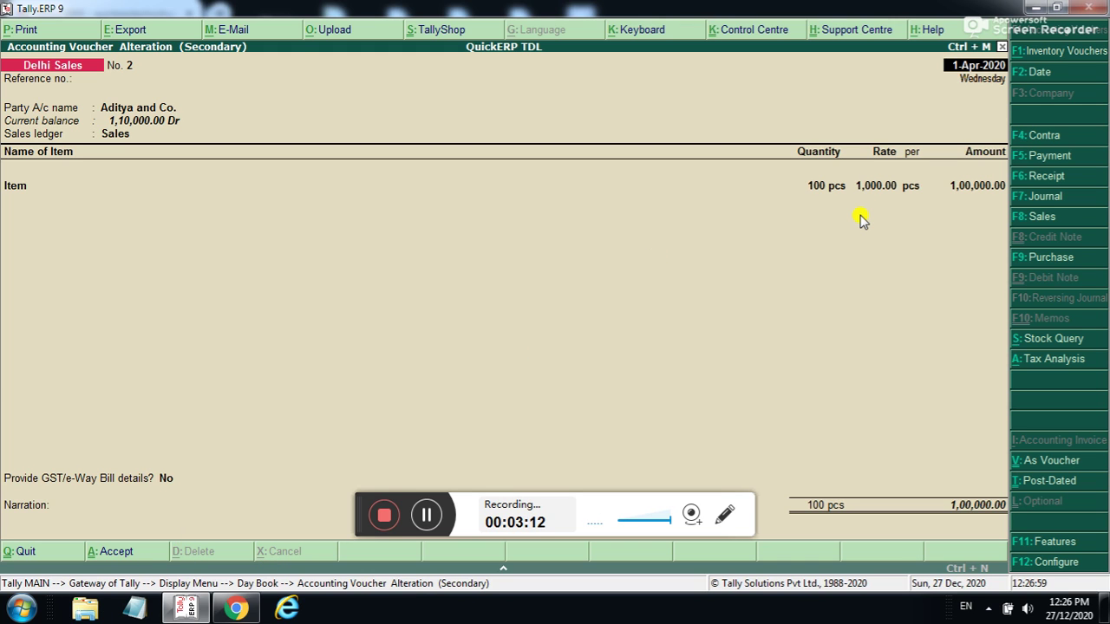
{"action": "key", "text": "Escape"}
{"action": "key", "text": "Escape"}
{"action": "key", "text": "Escape"}
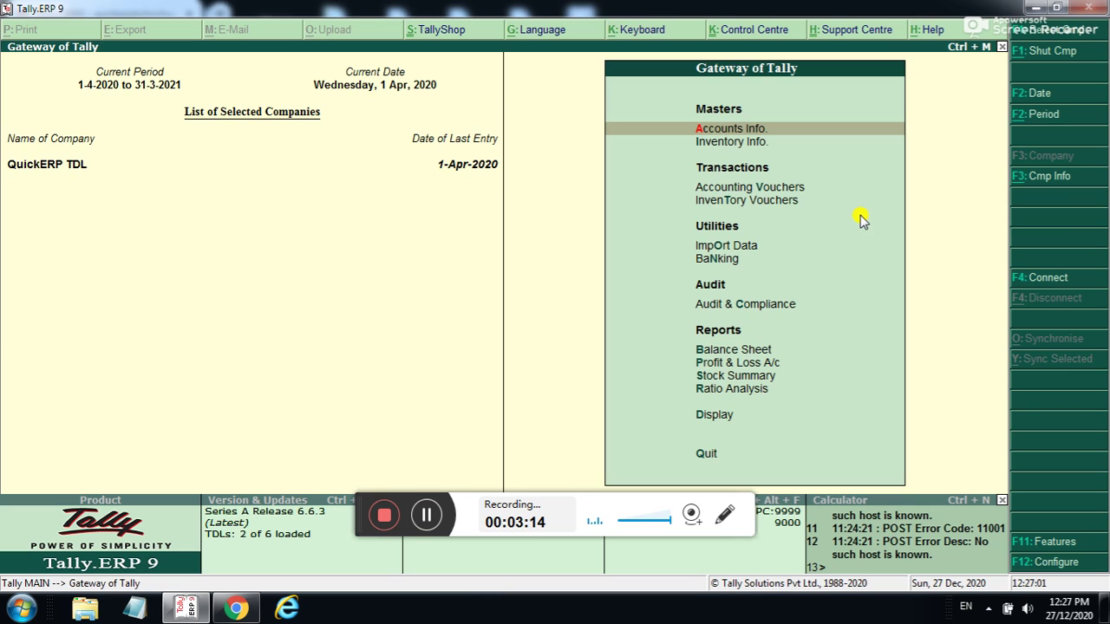